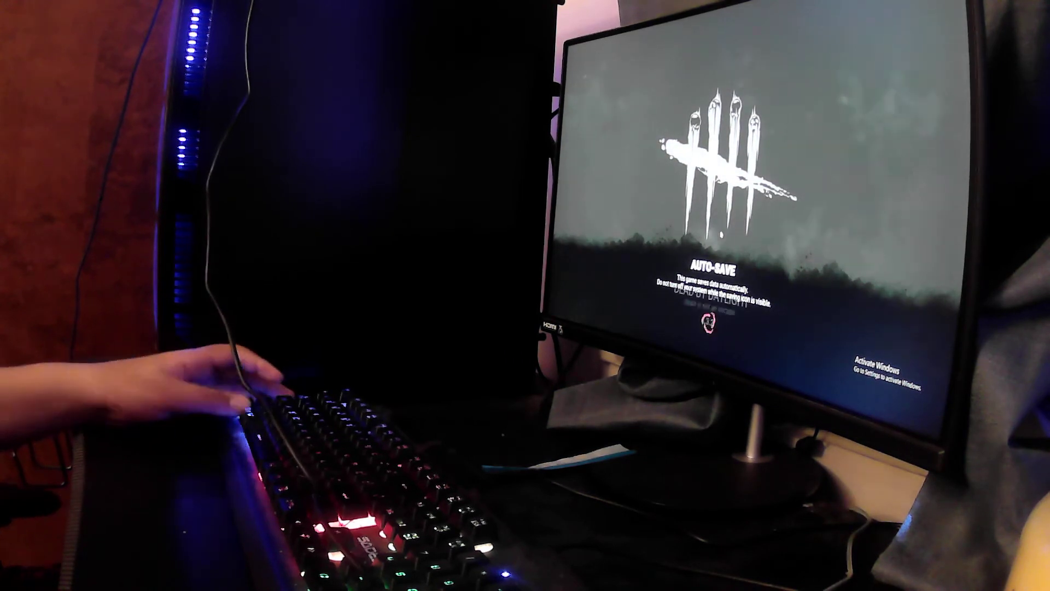
Bring up the Windows Start menu over the Dead by Daylight title screen
key("super")
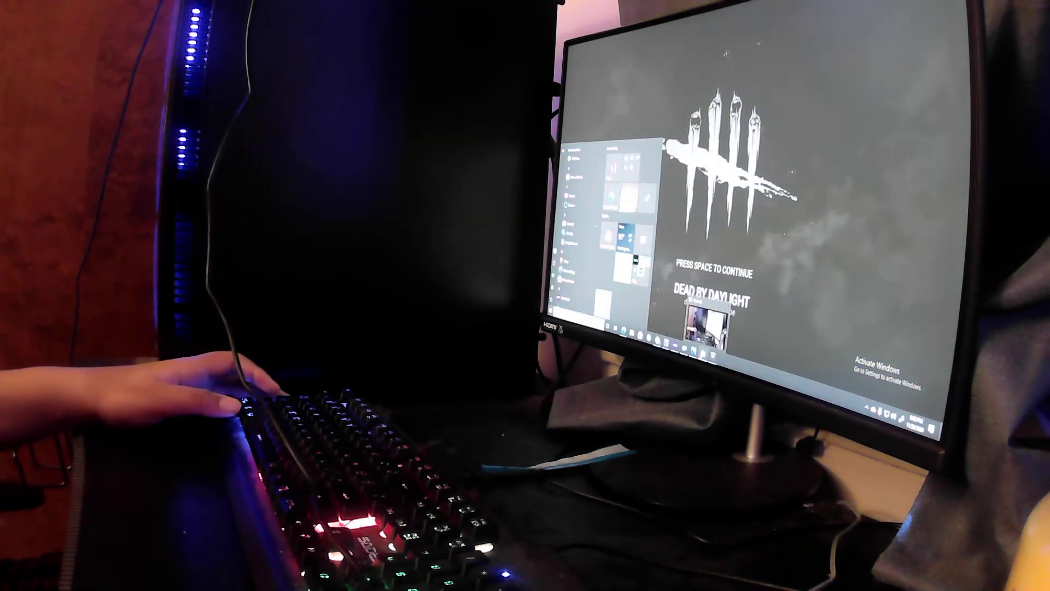
Launch the Camera app from the Start menu to show the live webcam feed
left_click(624, 246)
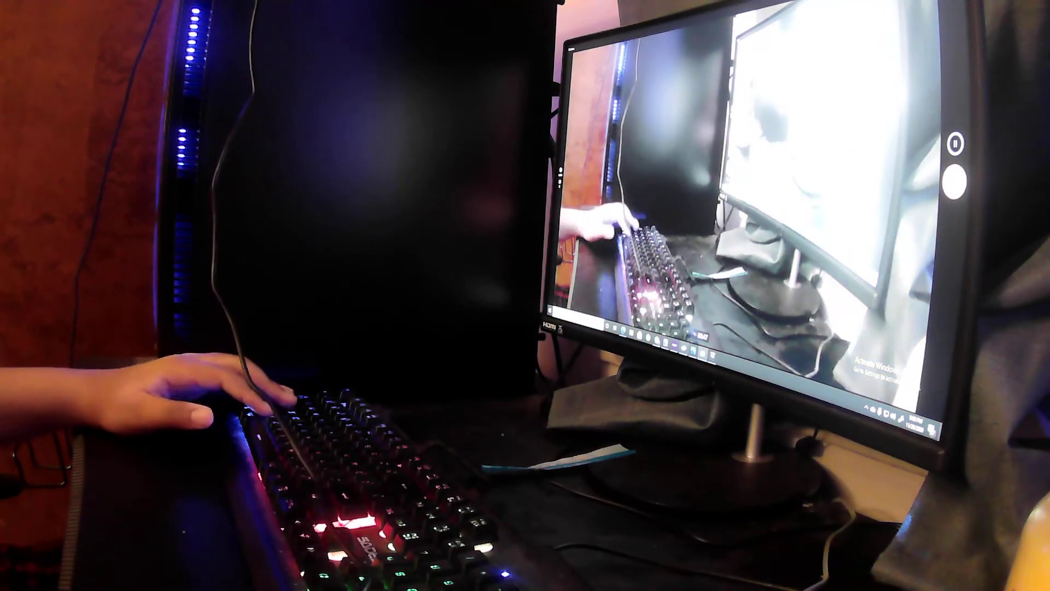
Switch from the Camera webcam feed back to Dead by Daylight with Alt+Tab
key("alt+Tab")
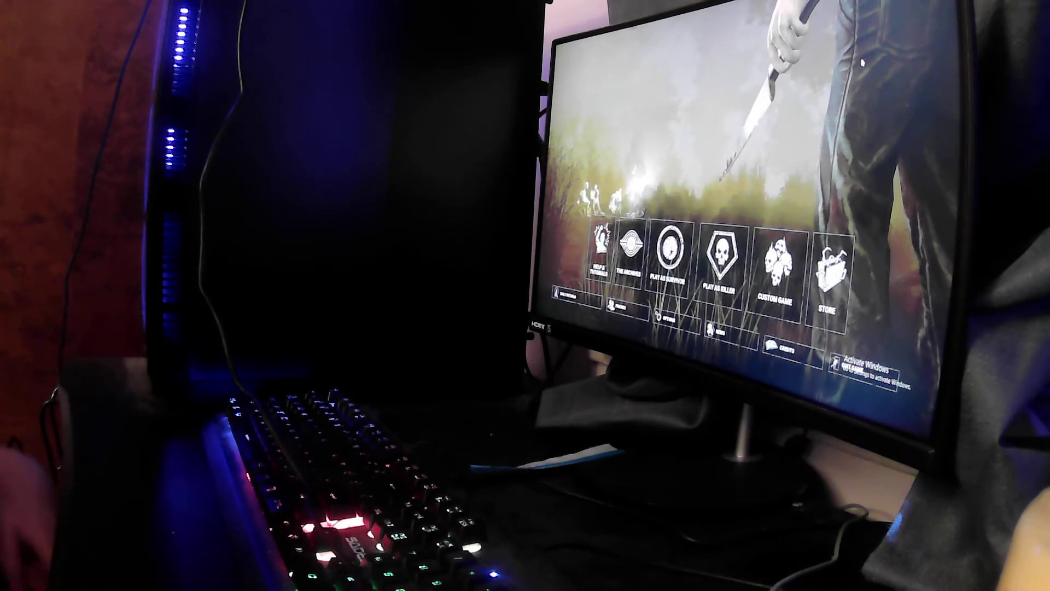
Bring up the Windows Start menu over the Dead by Daylight menus
key("super")
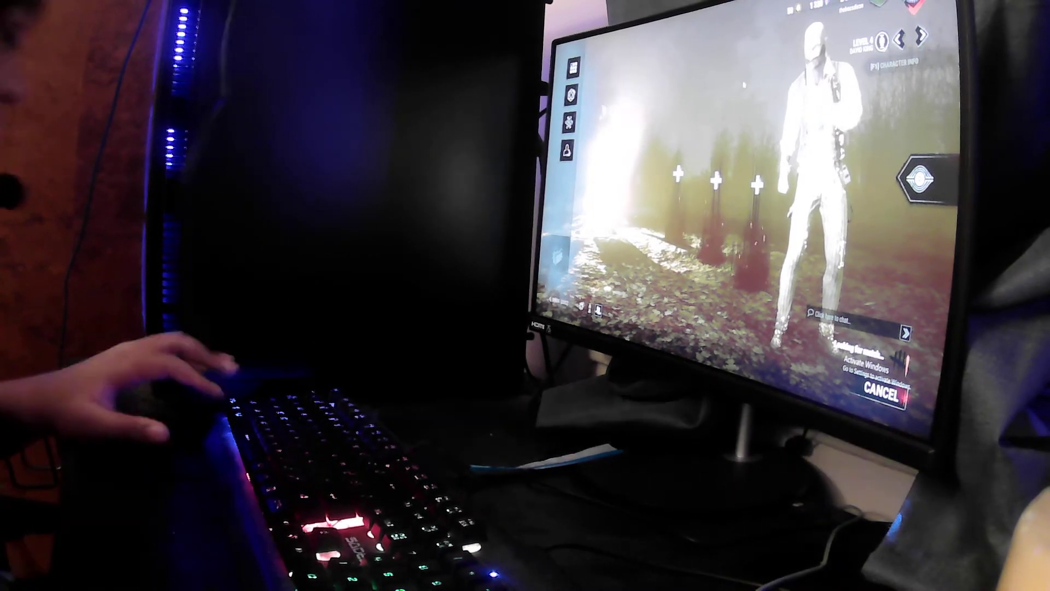
key("super")
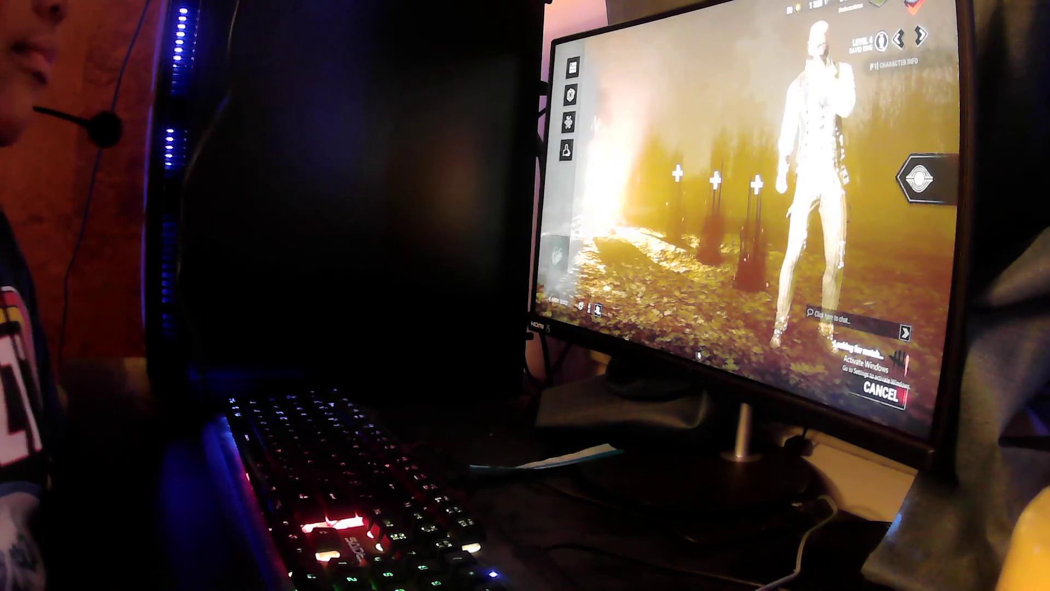
Bring up the Start menu over the lobby while matchmaking keeps searching
key("super")
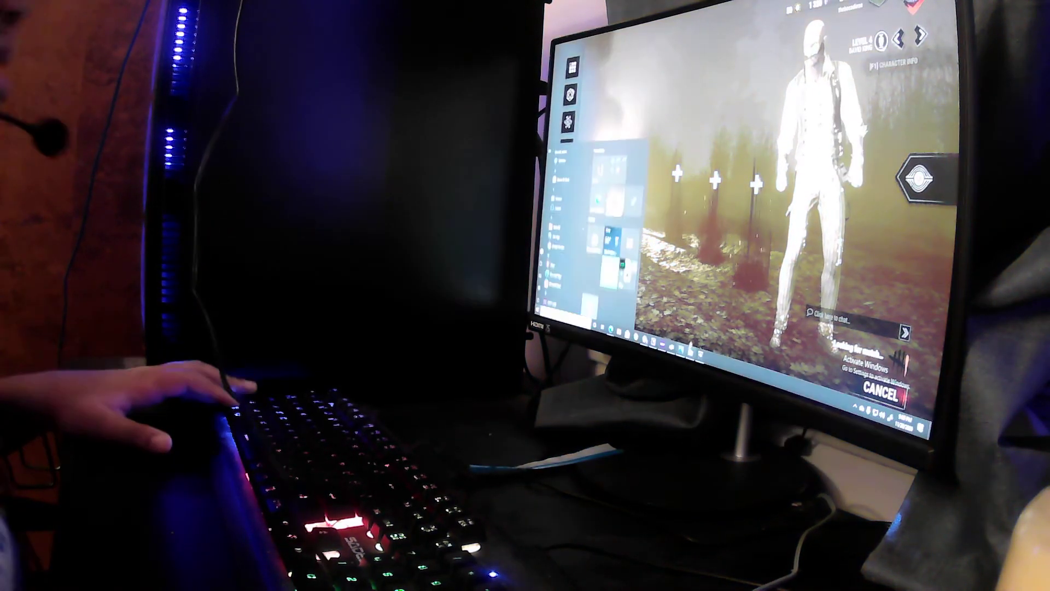